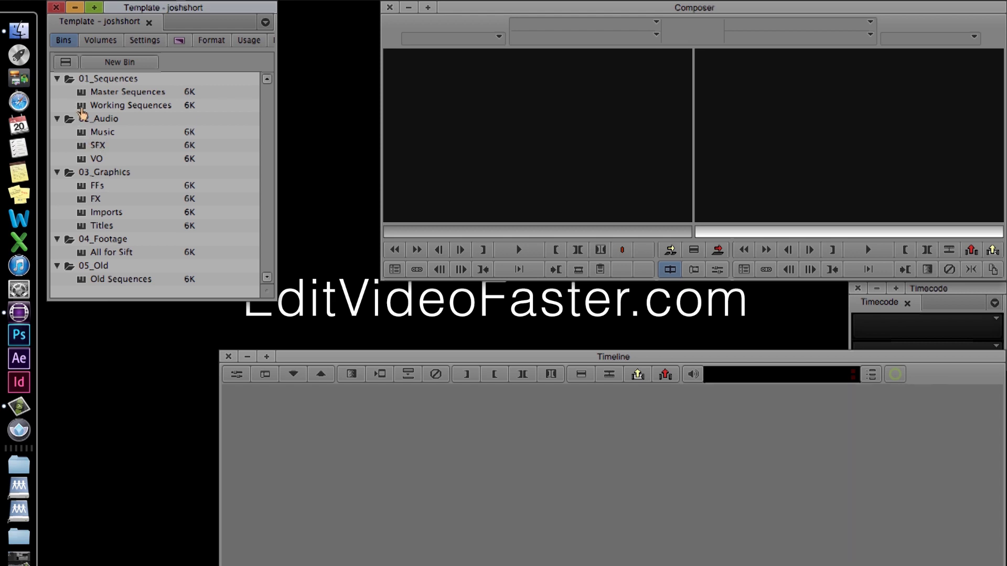
Open the Working Sequences bin and add a new sequence named 'Template Sequence'.
{"action": "double_click", "coordinate": [82, 106]}
{"action": "right_click", "coordinate": [345, 167]}
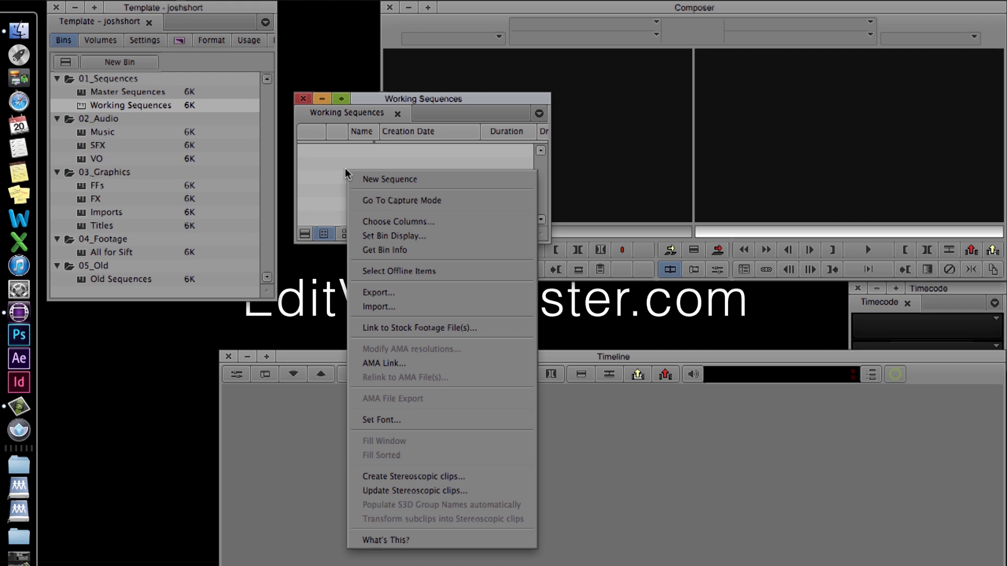
{"action": "left_click", "coordinate": [370, 175]}
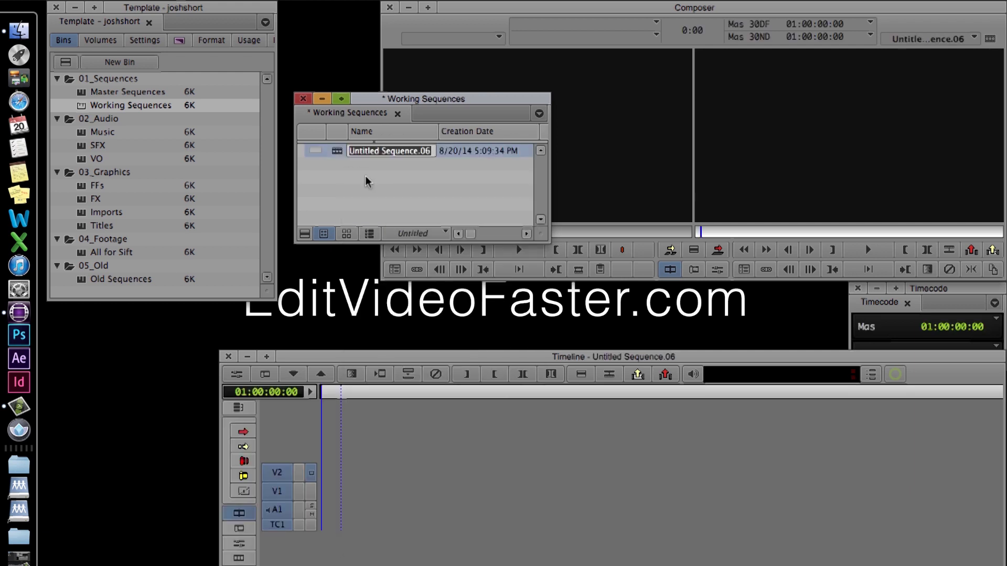
{"action": "type", "text": "Template"}
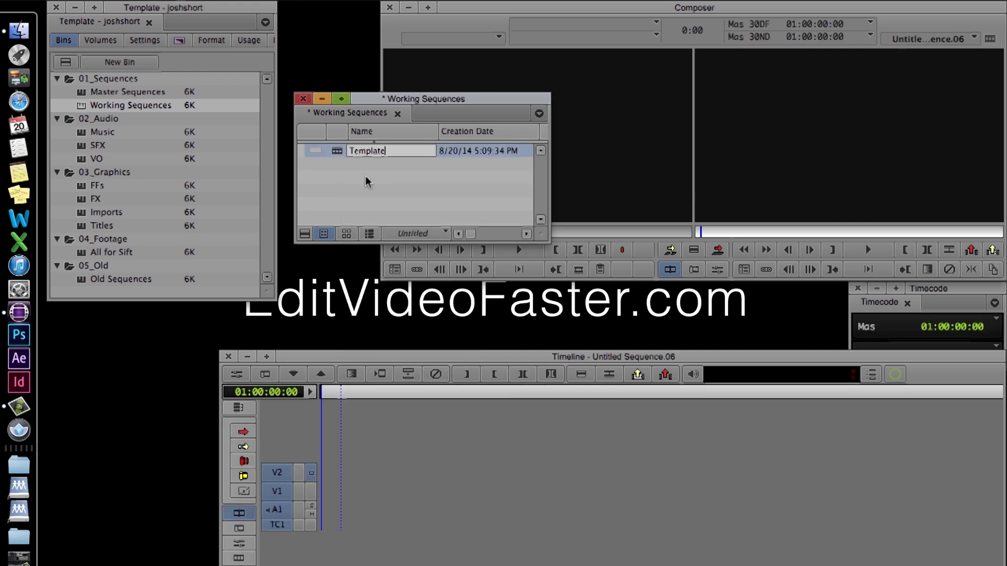
{"action": "type", "text": " Sequence"}
{"action": "key", "text": "Return"}
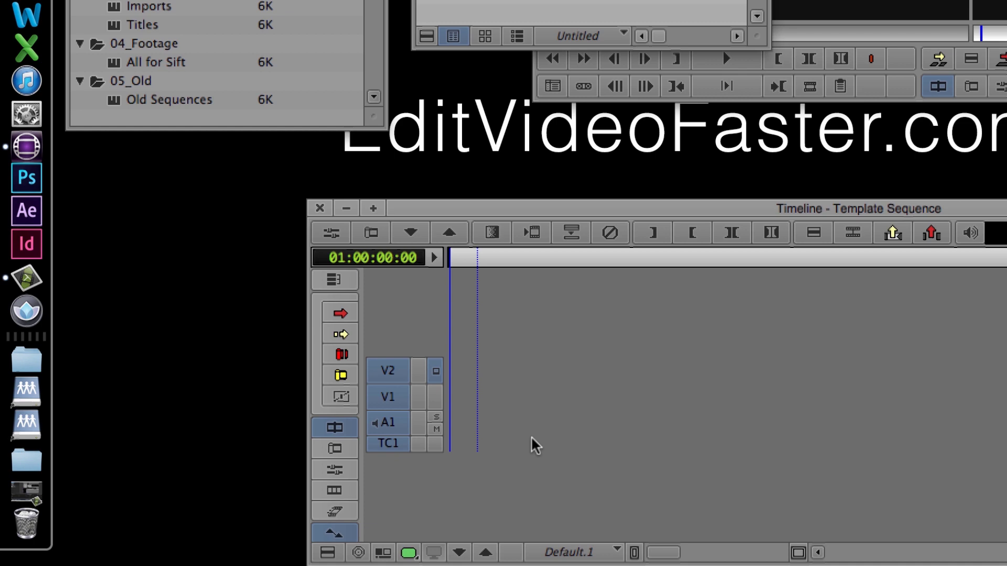
Open Timeline Settings from the timeline's context menu and show its Edit page.
{"action": "right_click", "coordinate": [534, 444]}
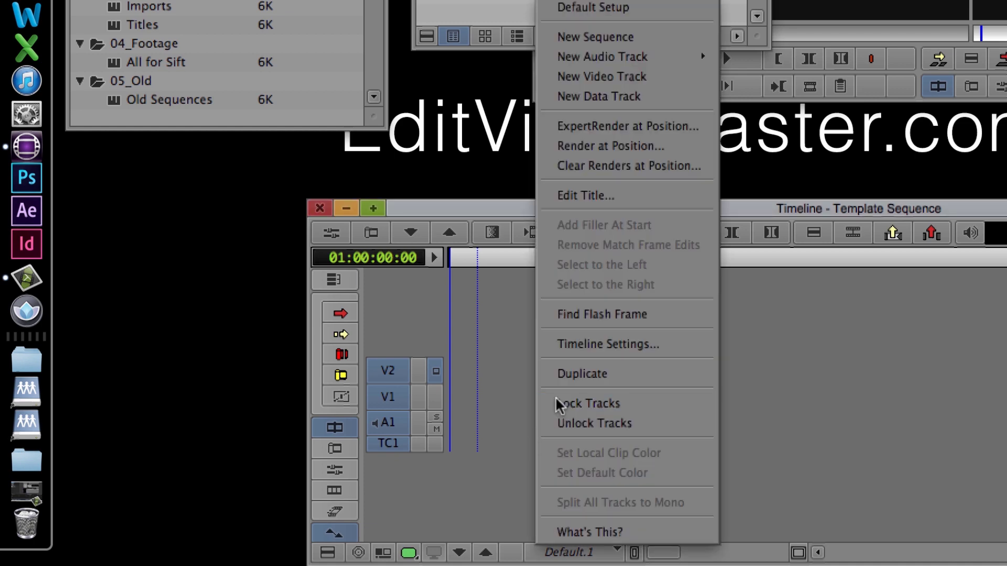
{"action": "left_click", "coordinate": [562, 347]}
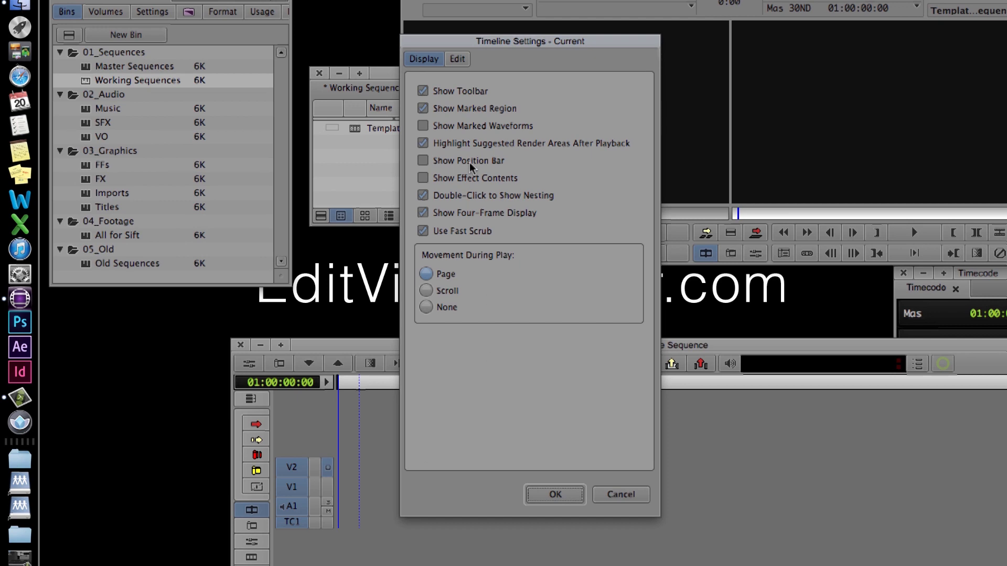
{"action": "left_click", "coordinate": [459, 59]}
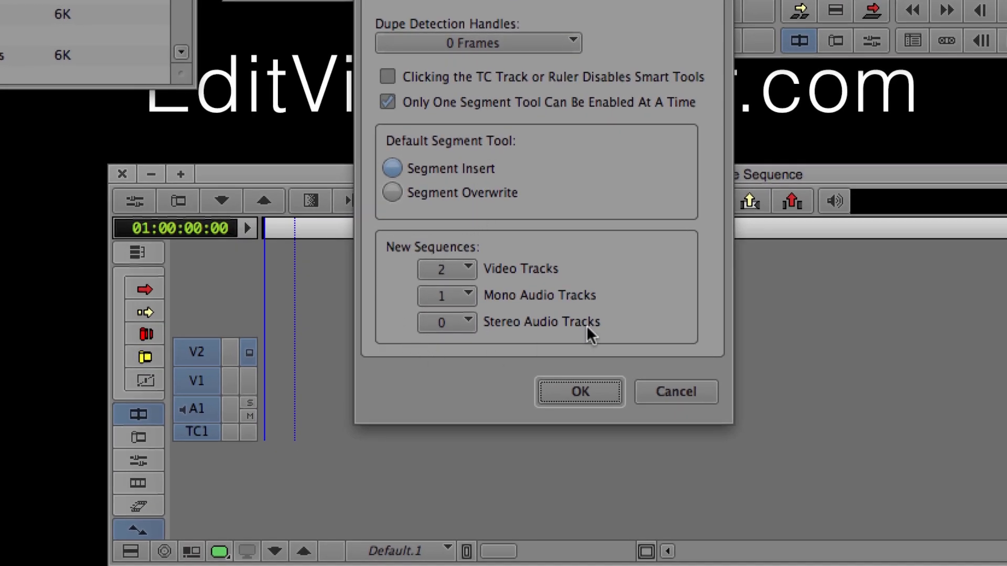
Set new-sequence defaults to 5 video tracks and 2 mono audio tracks, and confirm.
{"action": "left_click", "coordinate": [462, 268]}
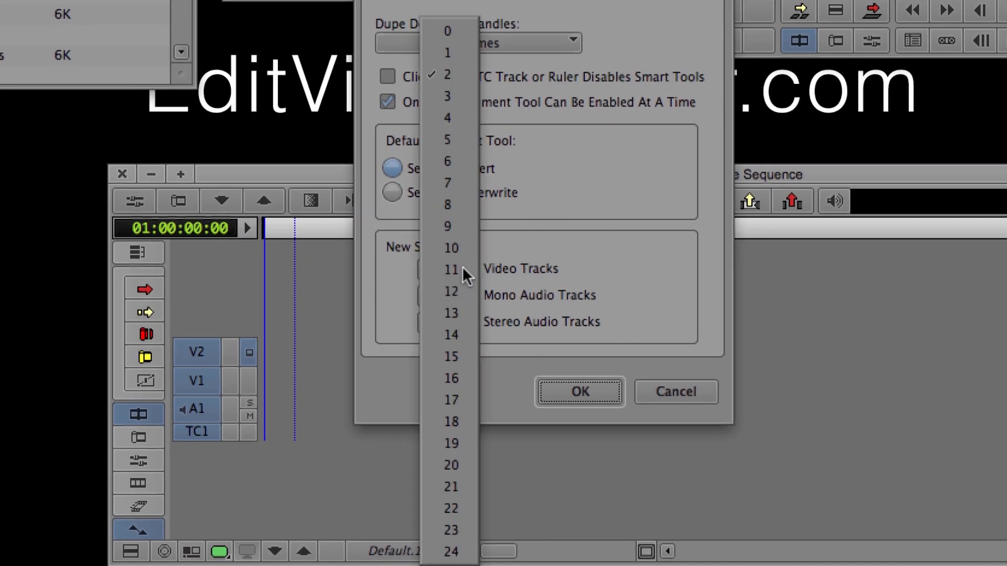
{"action": "left_click", "coordinate": [449, 143]}
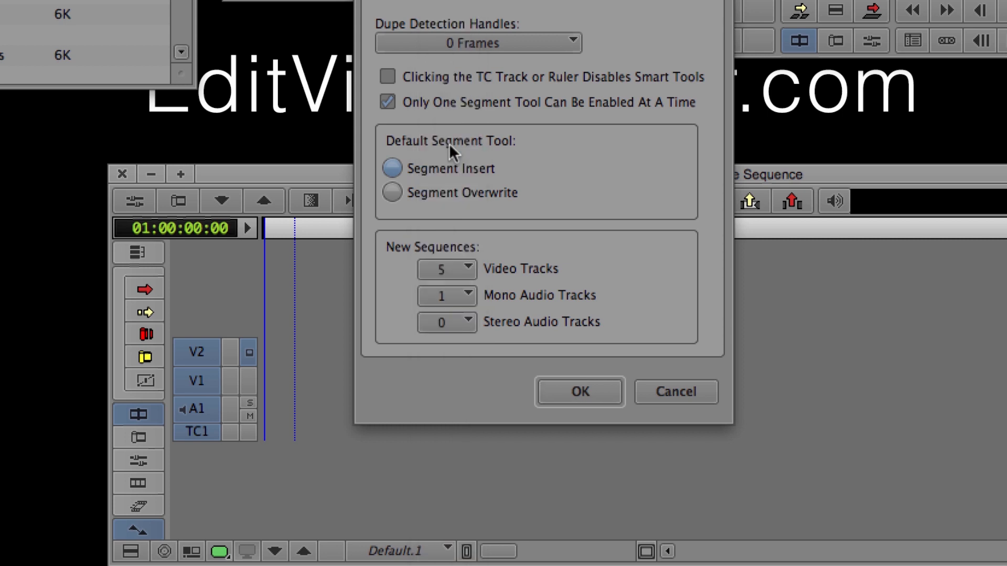
{"action": "left_click", "coordinate": [458, 296]}
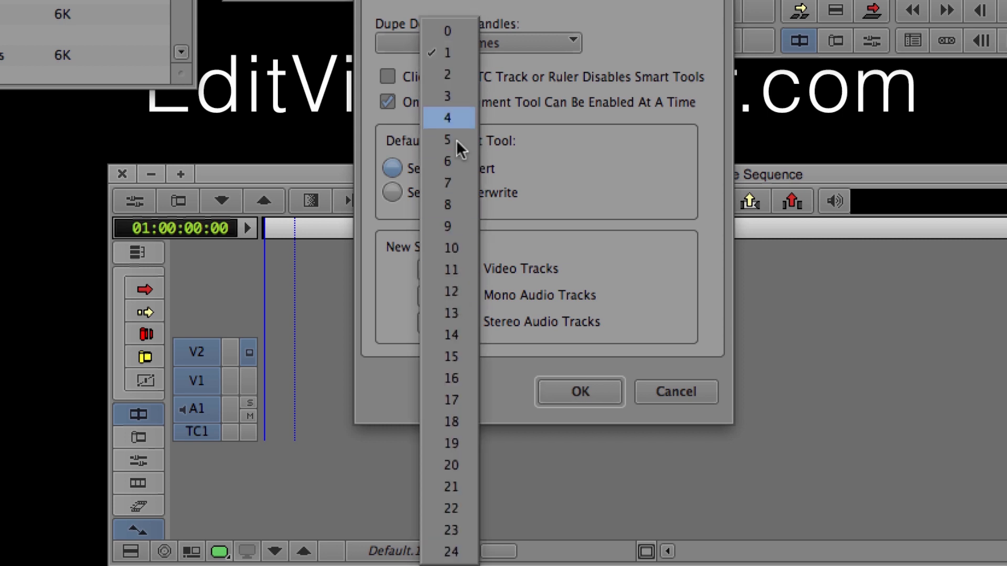
{"action": "left_click", "coordinate": [441, 72]}
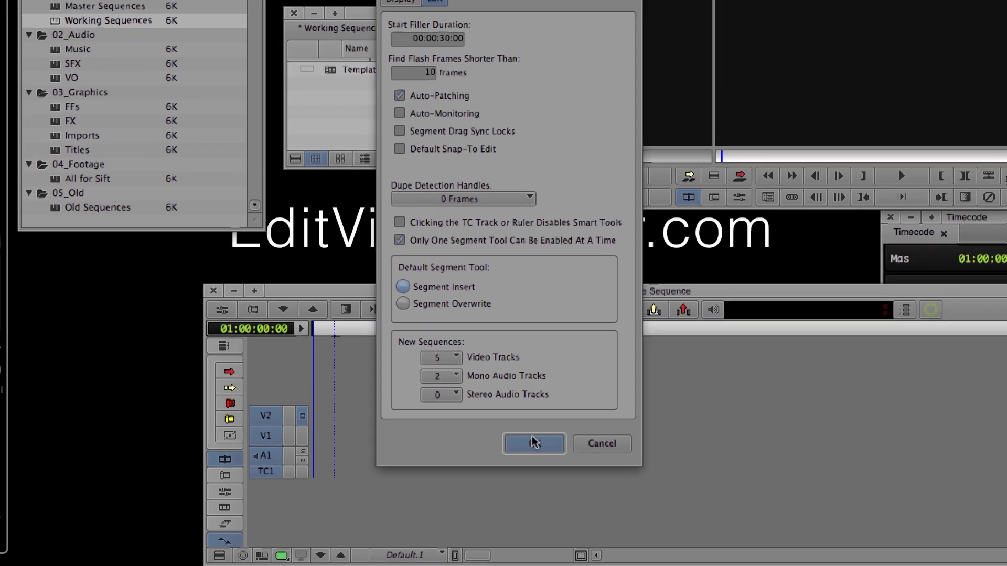
{"action": "left_click", "coordinate": [579, 391]}
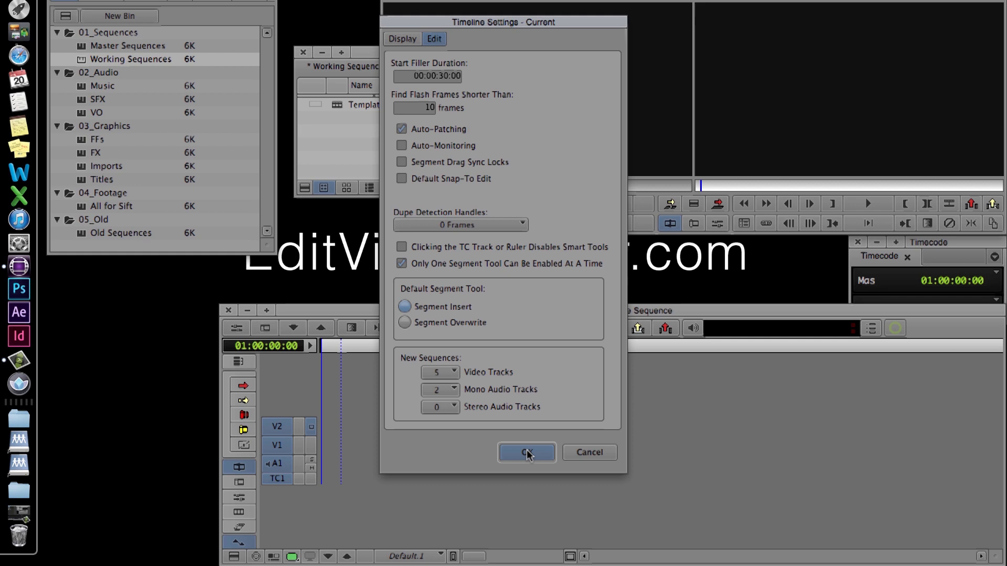
Create a new sequence in the Working Sequences bin with tracks V1–V5 and A1–A2.
{"action": "left_click", "coordinate": [387, 147]}
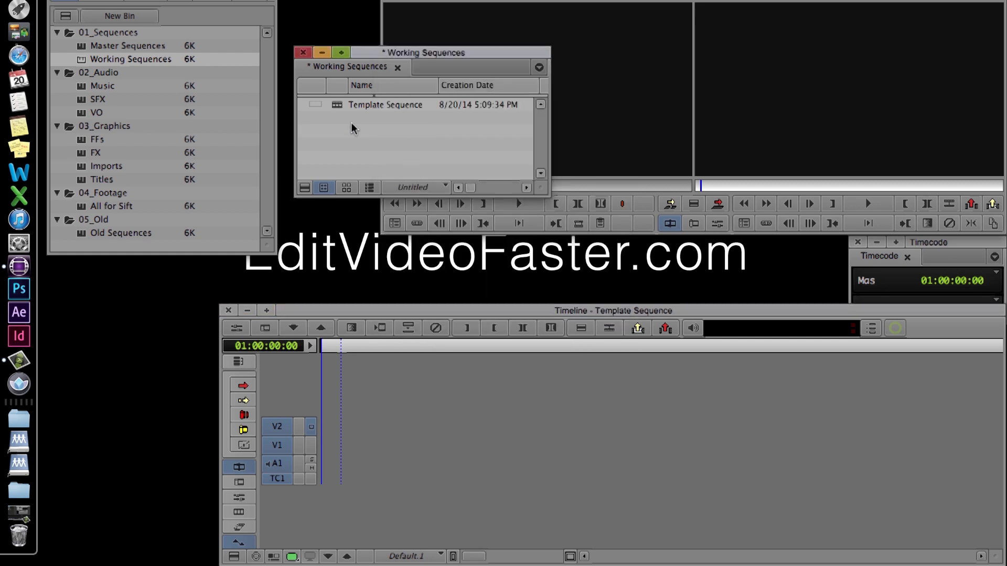
{"action": "right_click", "coordinate": [351, 123]}
{"action": "left_click", "coordinate": [379, 134]}
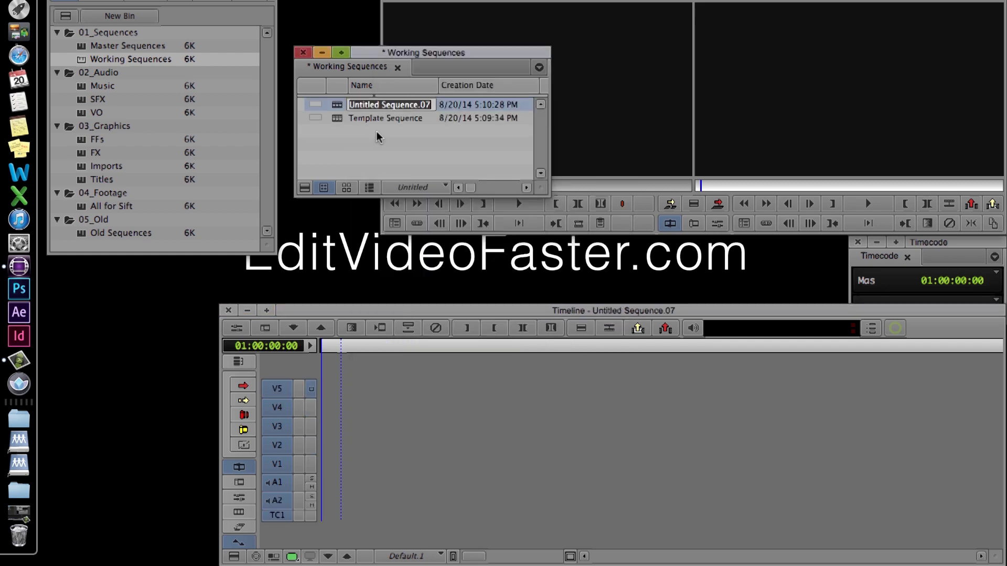